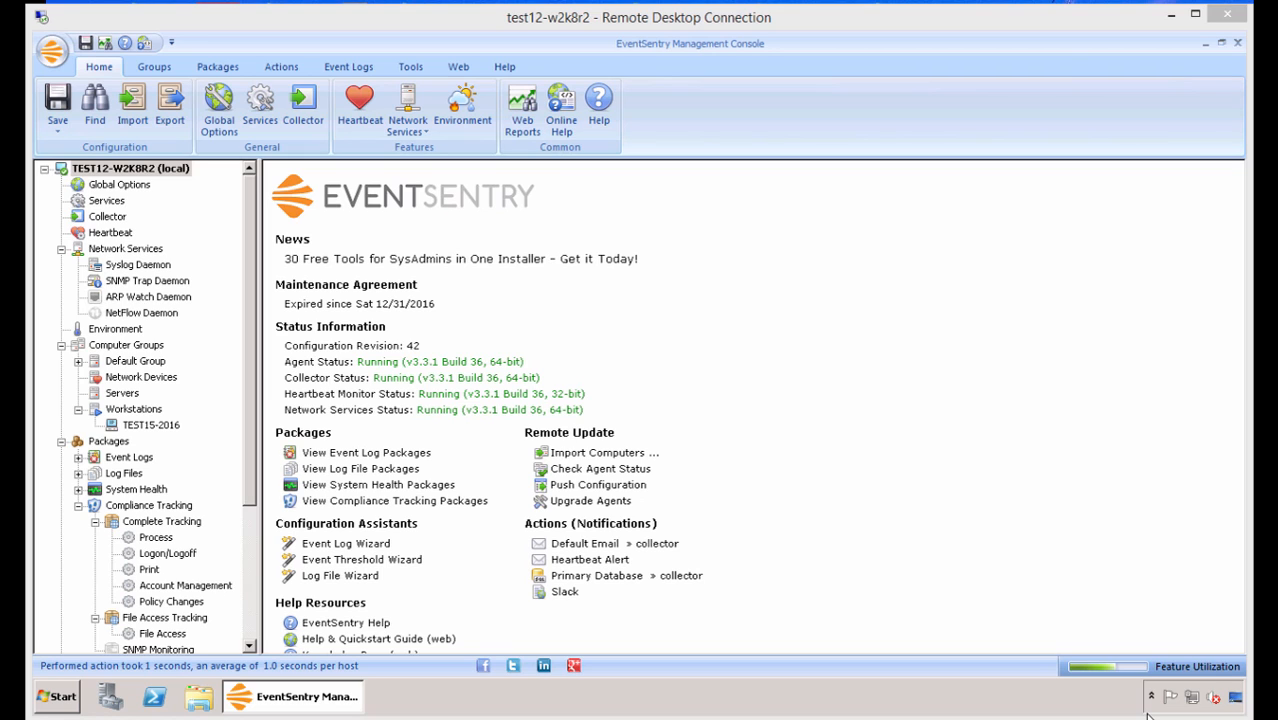
# Open the web reports and bring up the current performance status under System Health.
pyautogui.click(524, 102)
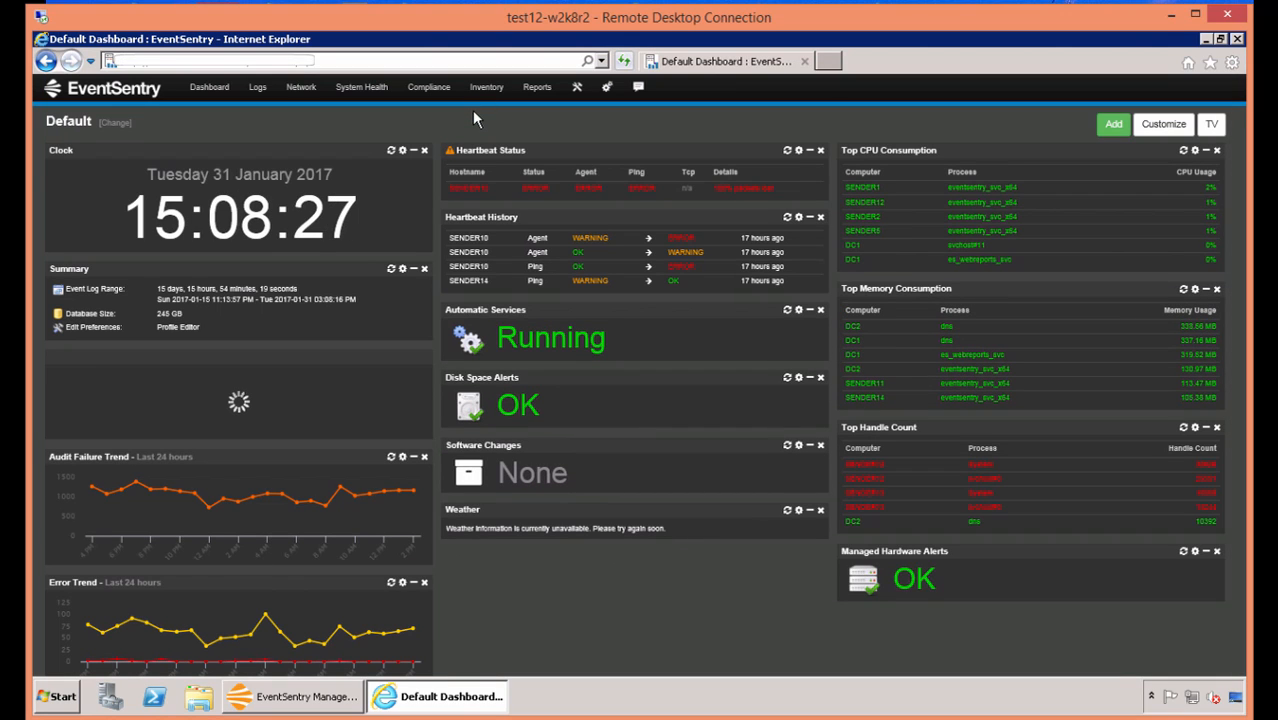
pyautogui.click(378, 94)
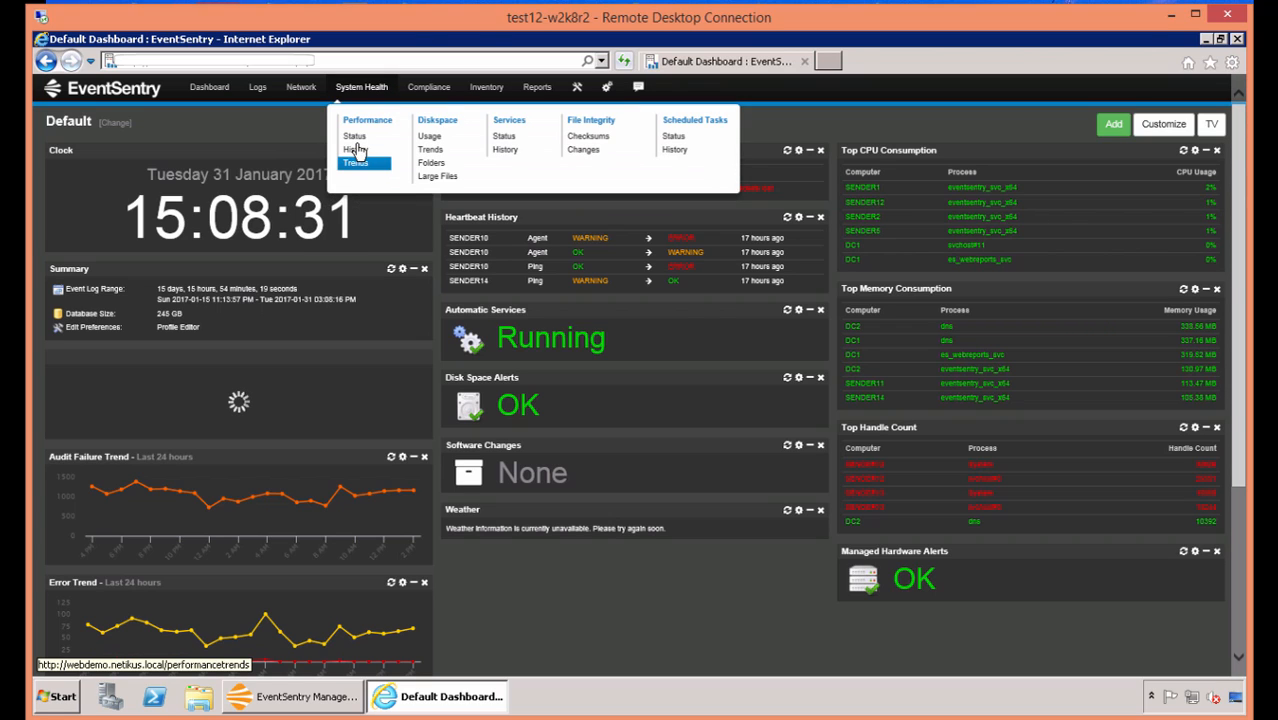
pyautogui.click(357, 139)
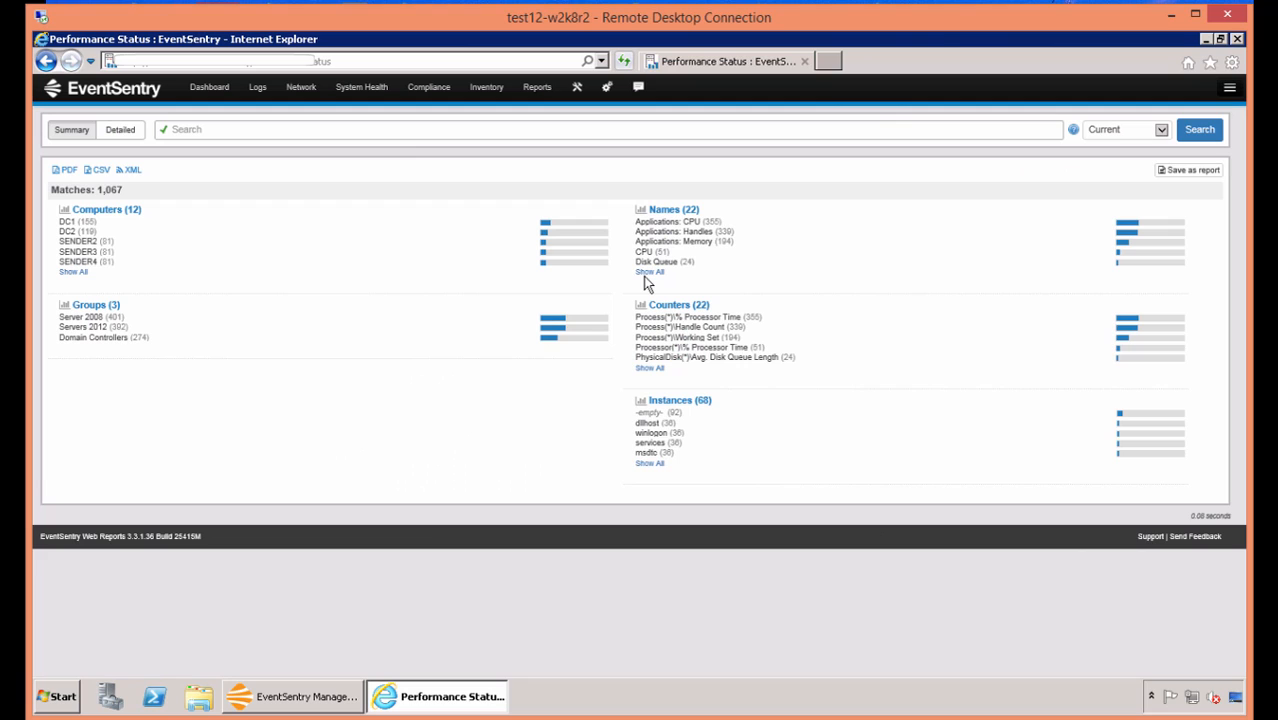
# Expand the full list of performance names, filter the status by Memory, and view the detailed results.
pyautogui.click(645, 274)
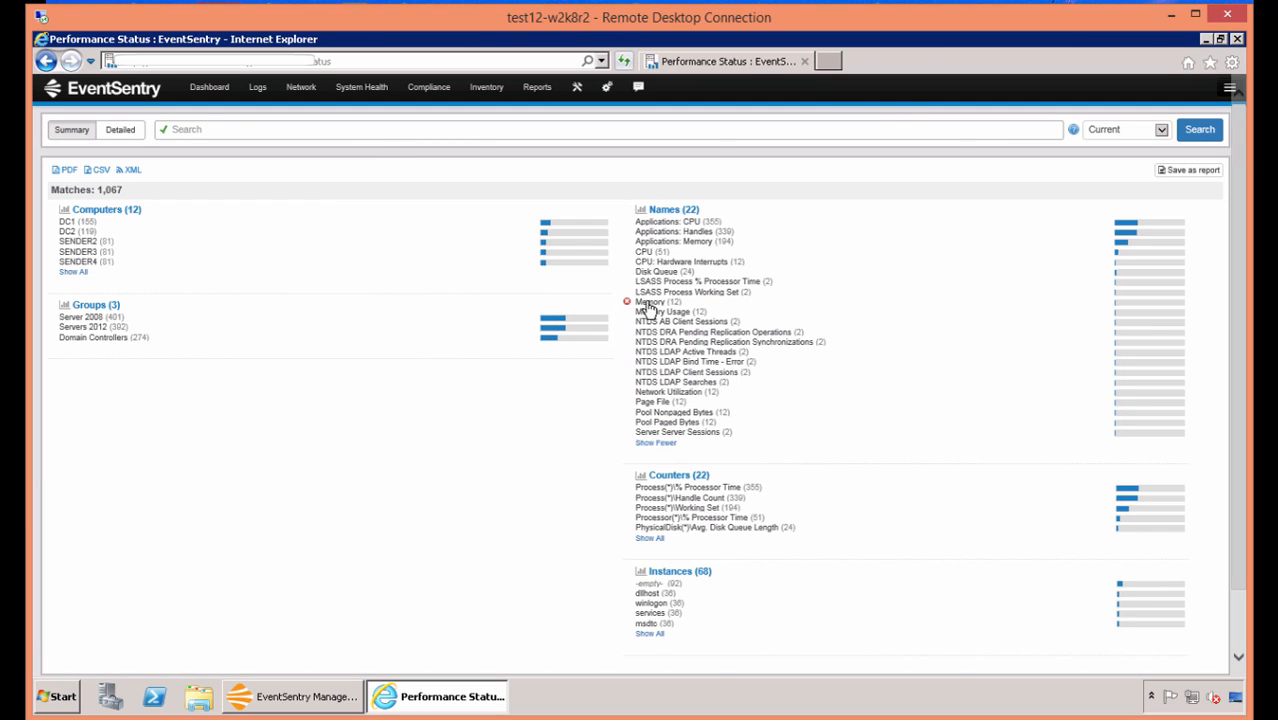
pyautogui.click(650, 302)
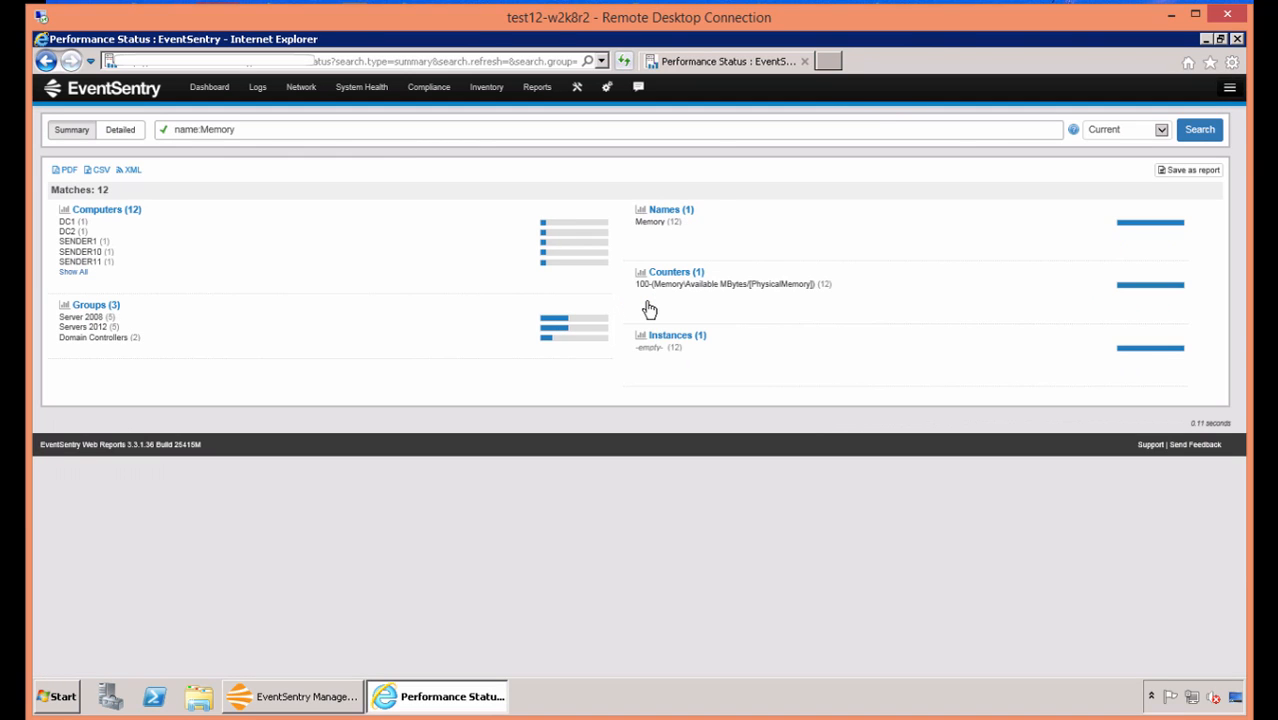
pyautogui.click(132, 133)
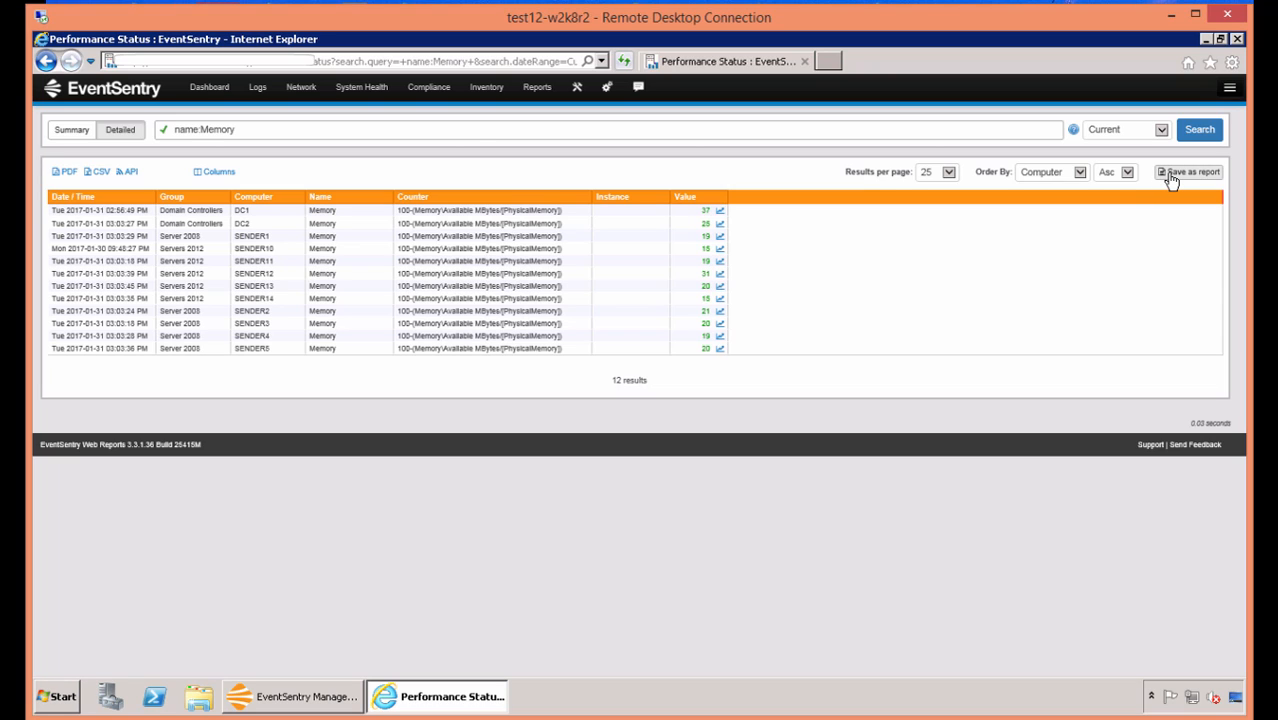
pyautogui.click(1171, 176)
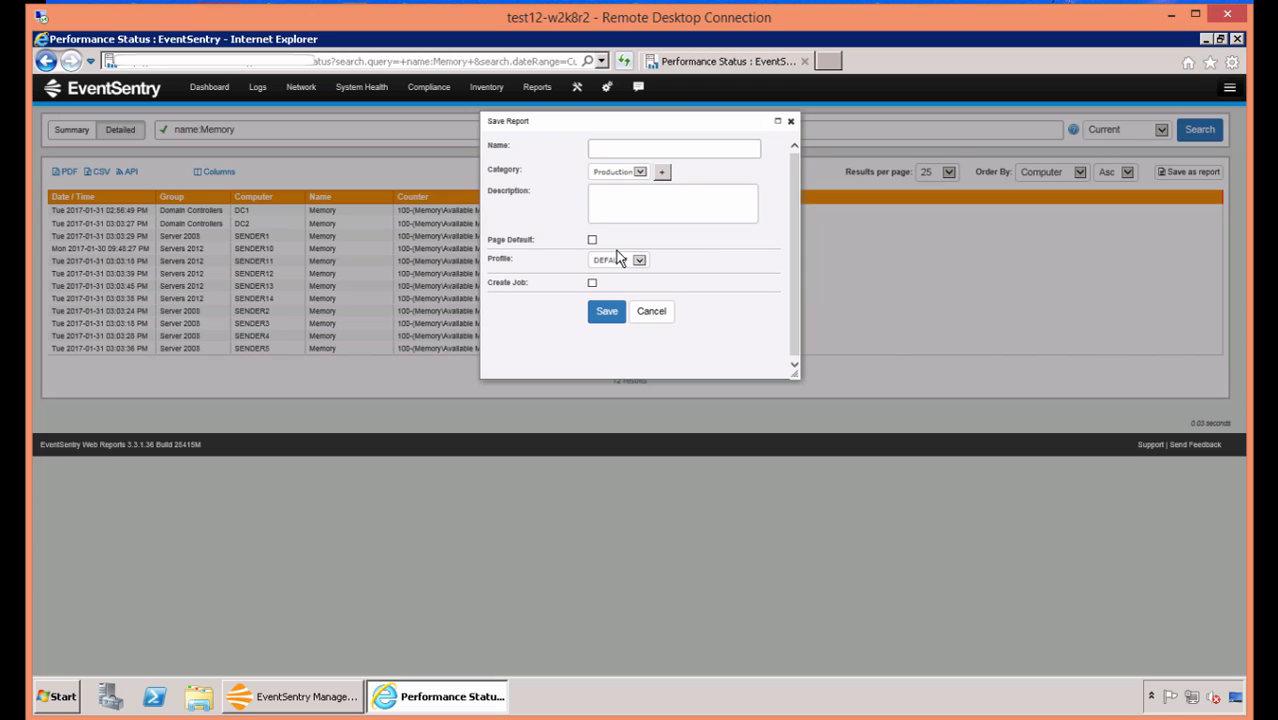
pyautogui.click(592, 283)
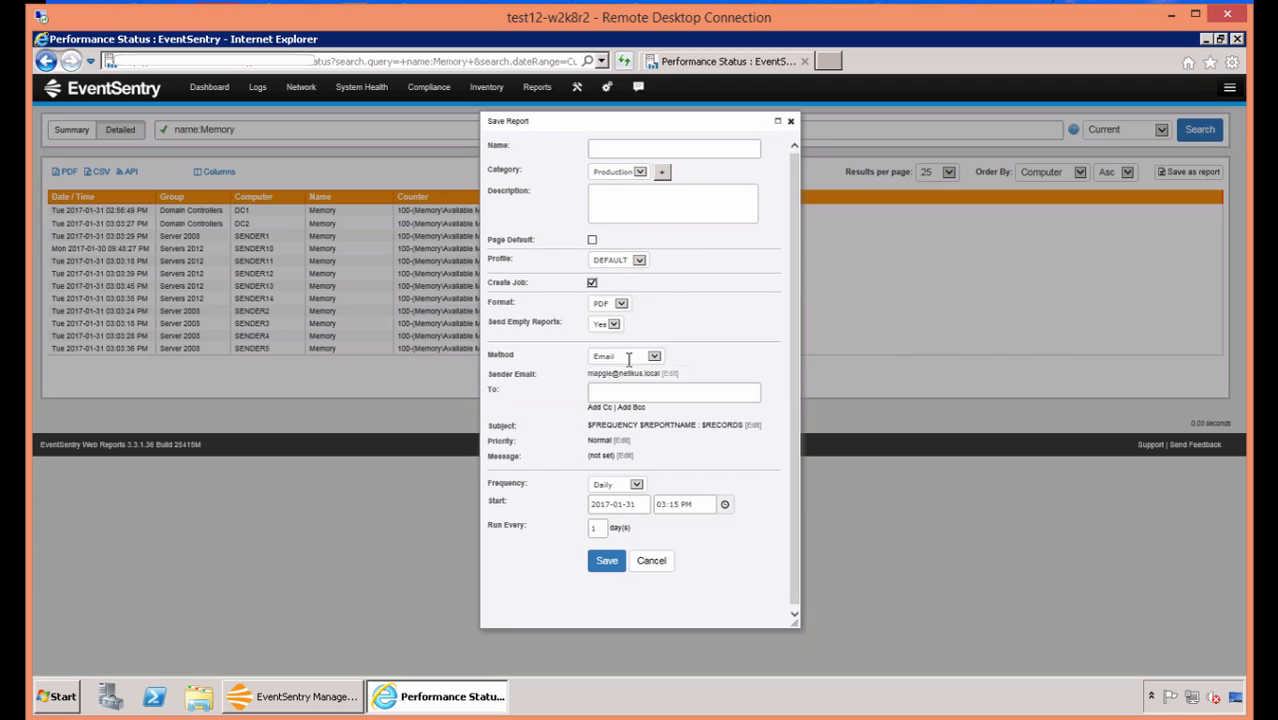
pyautogui.click(612, 391)
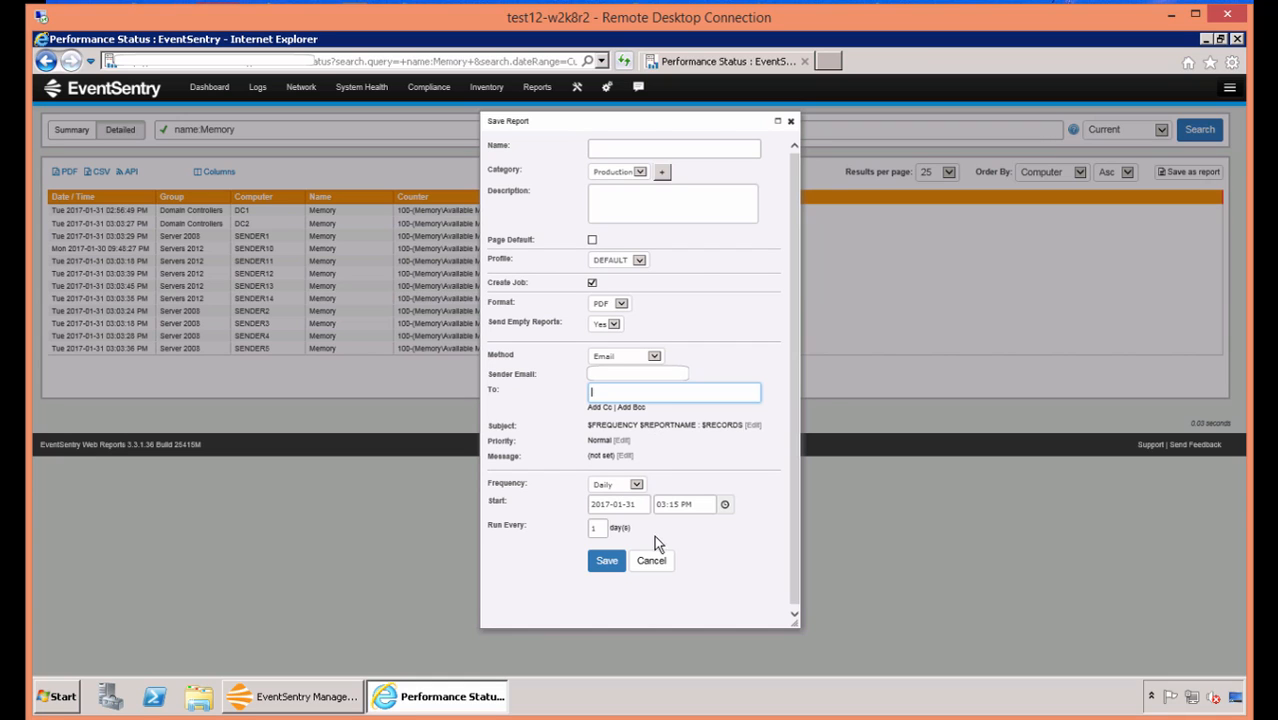
pyautogui.click(652, 561)
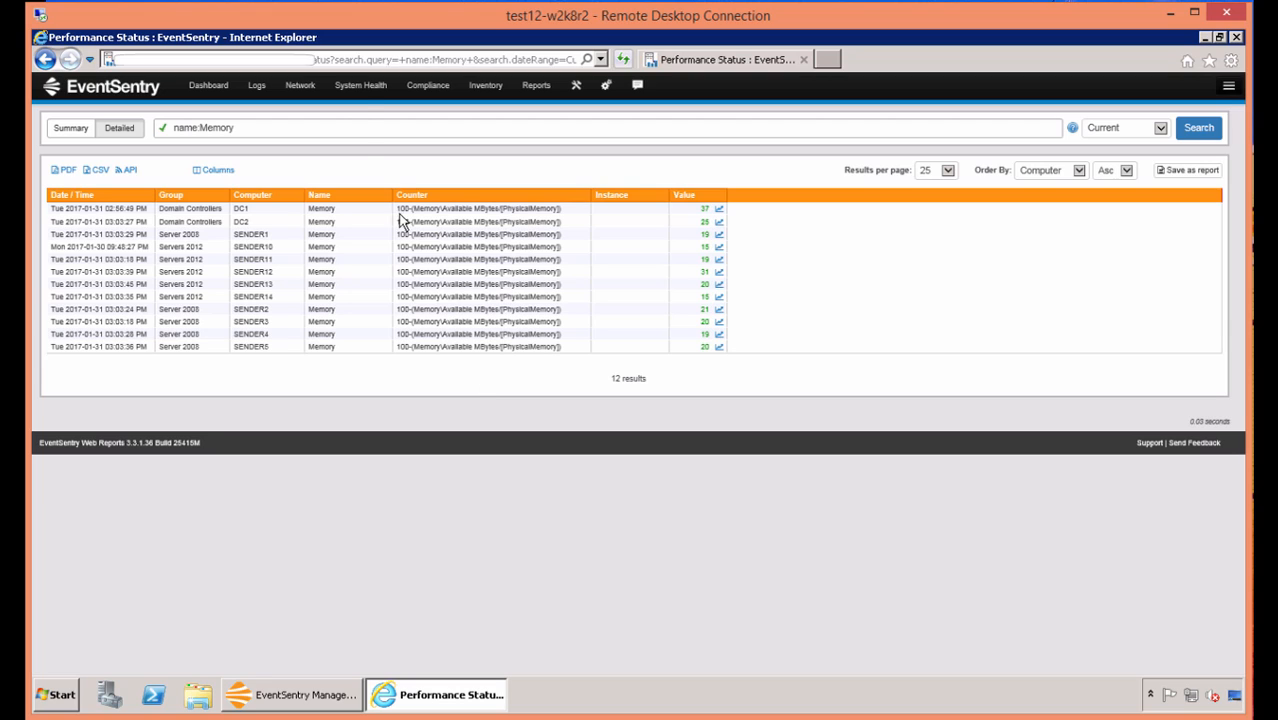
# Open the performance trends for Memory on DC1 and organize the chart selection by counter instead of computer.
pyautogui.moveTo(360, 88)
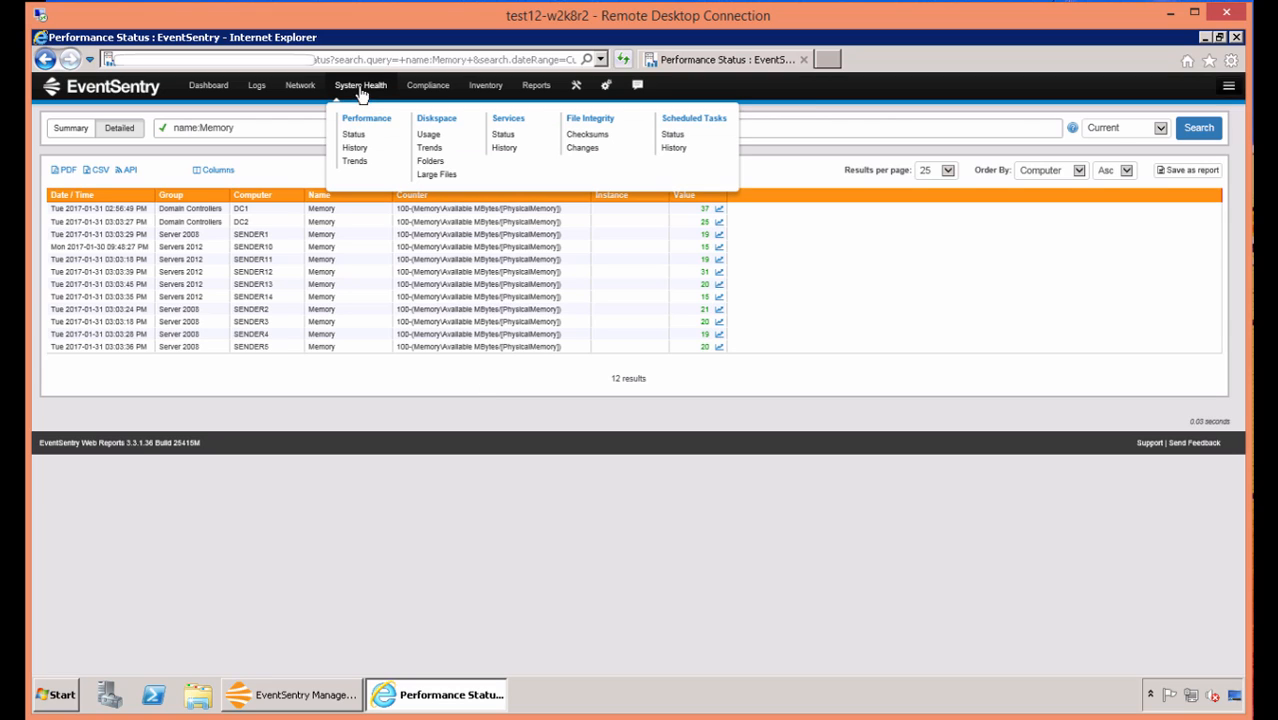
pyautogui.click(360, 161)
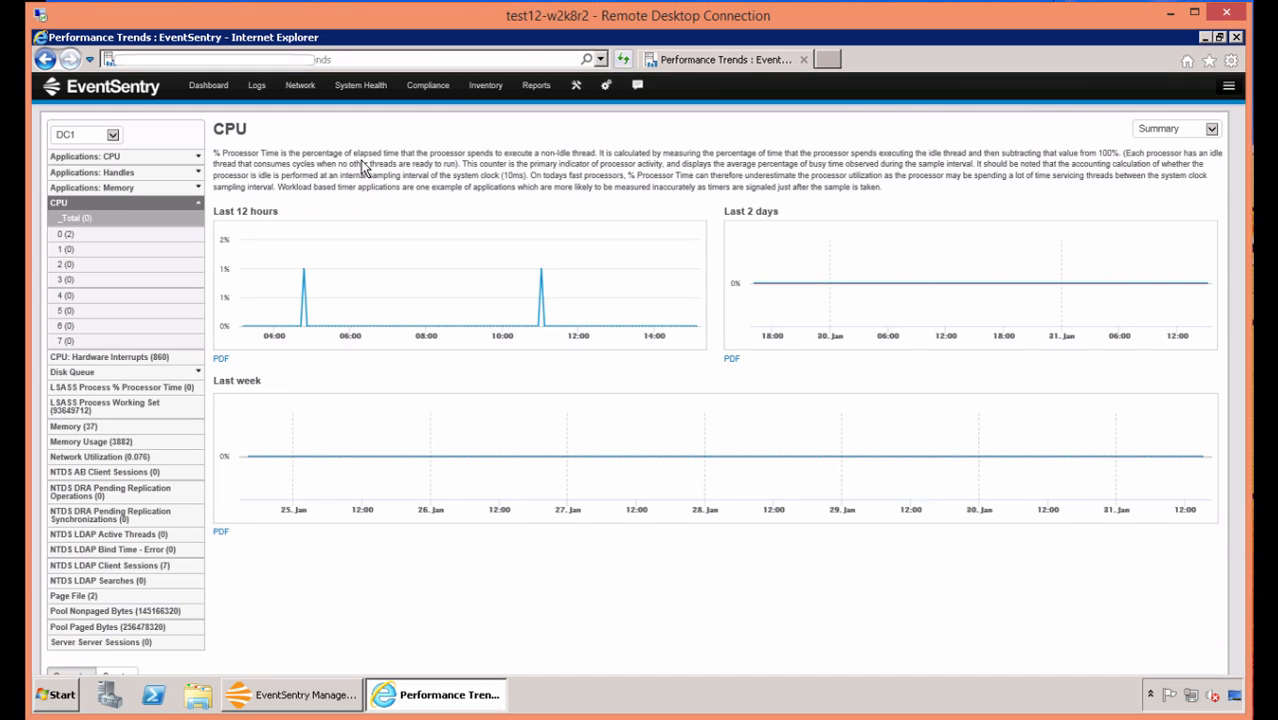
pyautogui.click(80, 428)
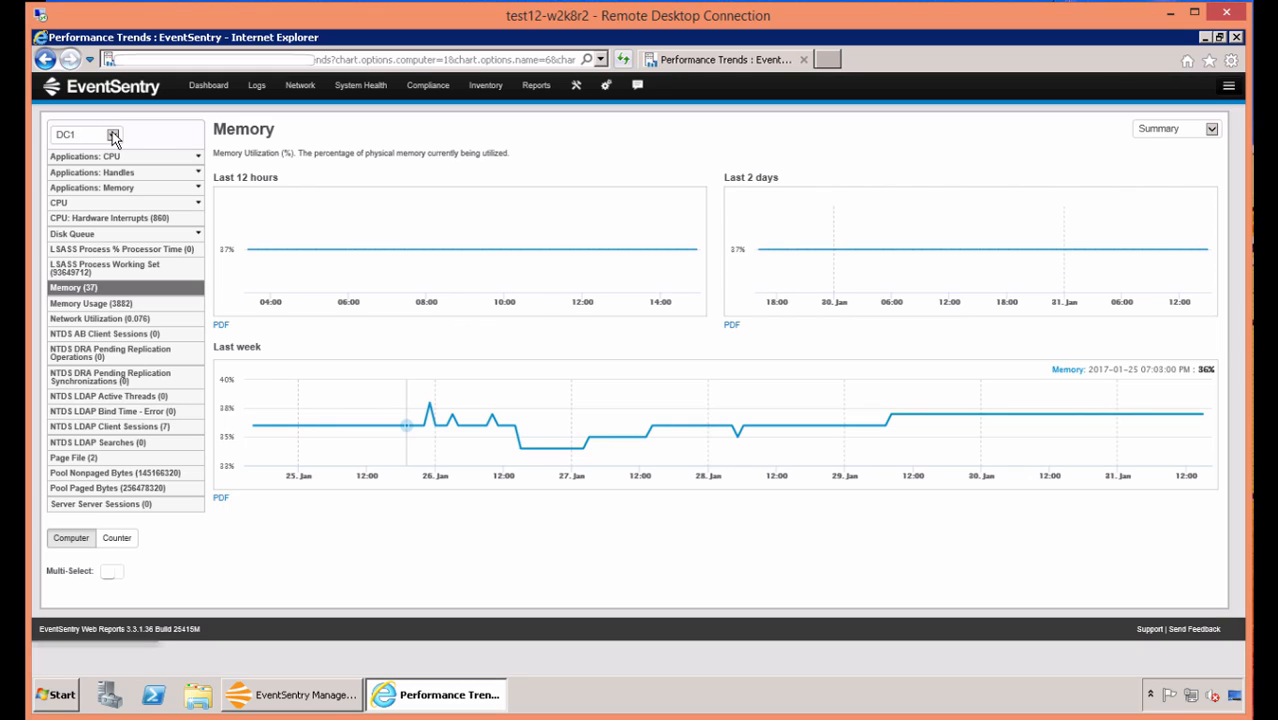
pyautogui.click(131, 539)
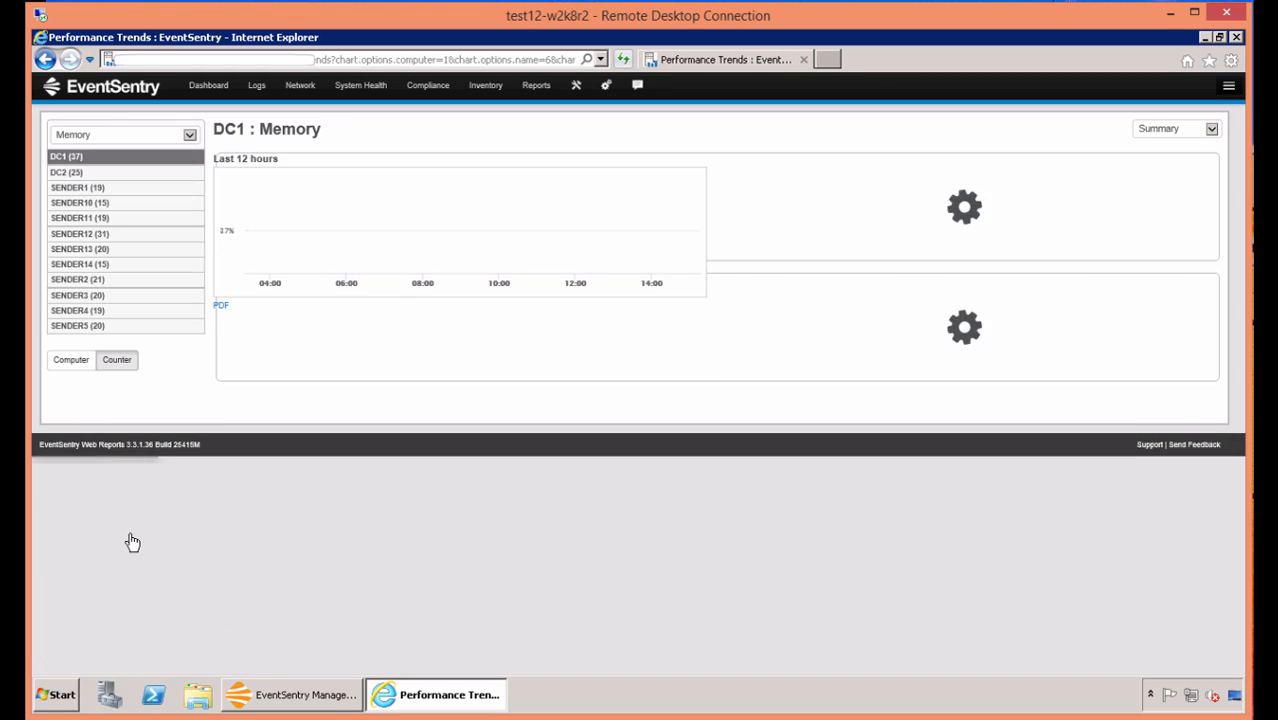
# Add SENDER5, SENDER3, SENDER2 and SENDER14 to the DC1 Memory chart and set its range to Last 24 hours.
pyautogui.click(150, 326)
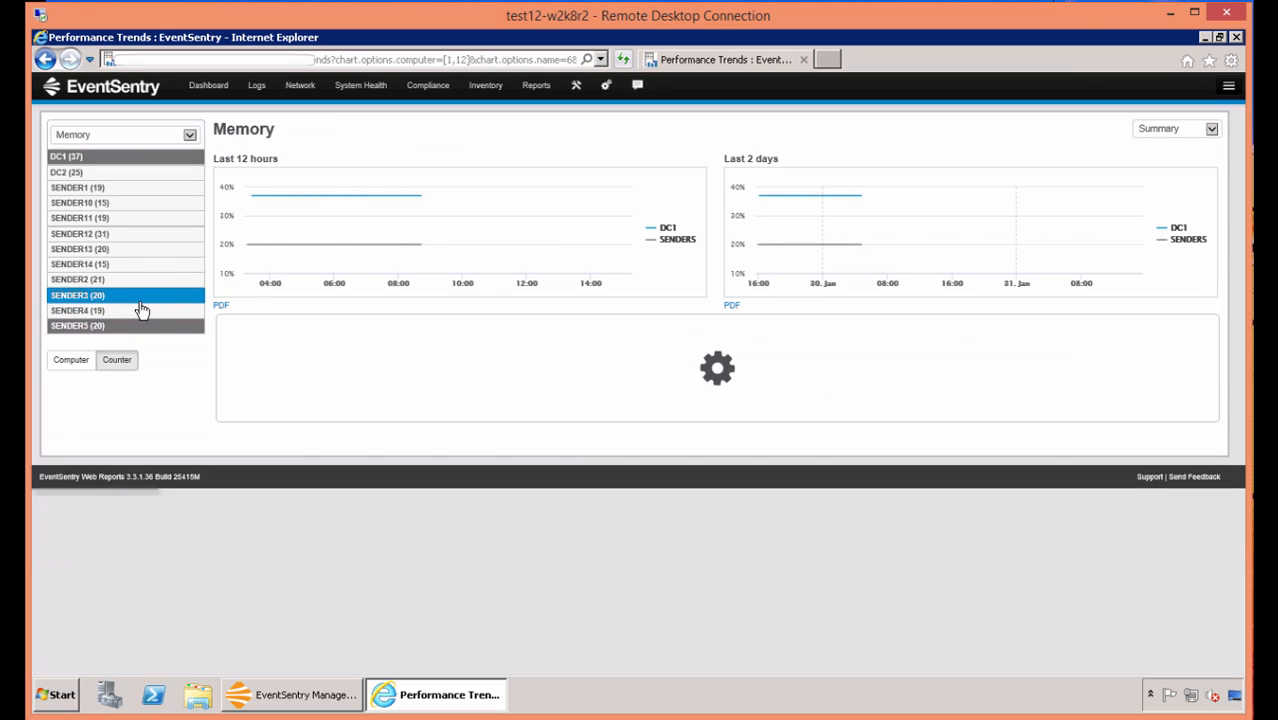
pyautogui.click(141, 304)
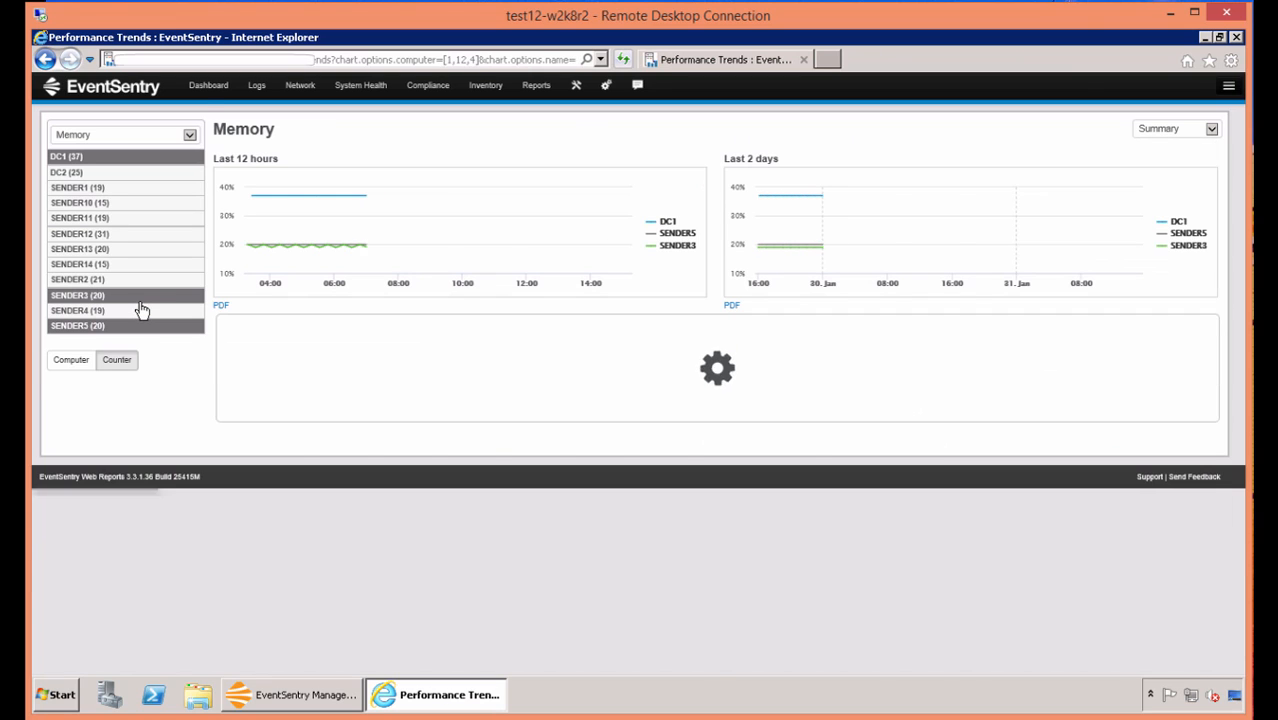
pyautogui.click(141, 281)
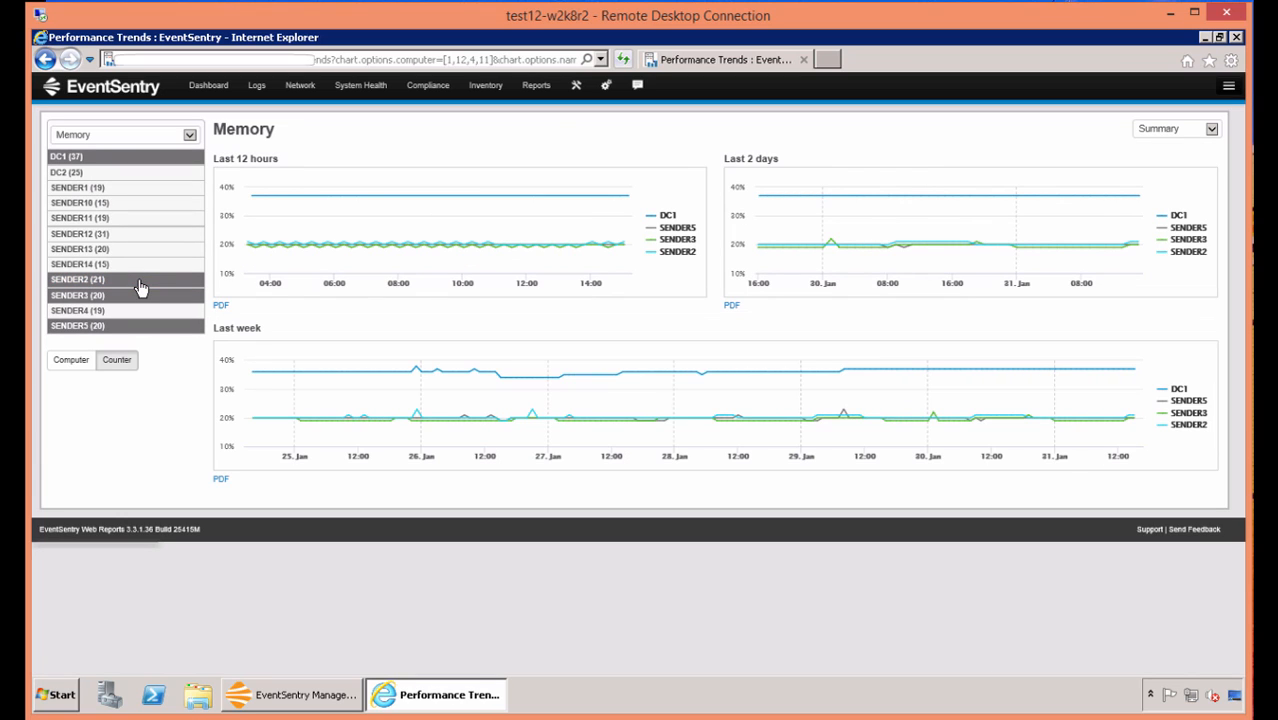
pyautogui.click(138, 264)
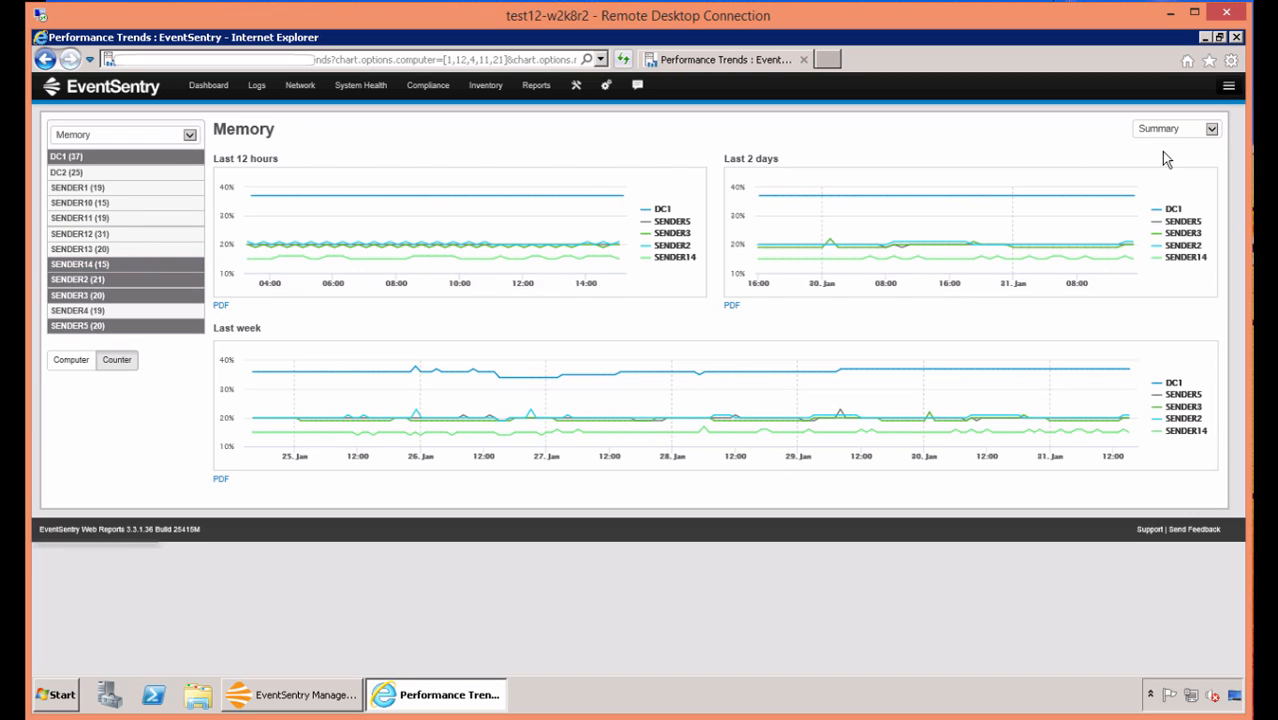
pyautogui.click(1212, 130)
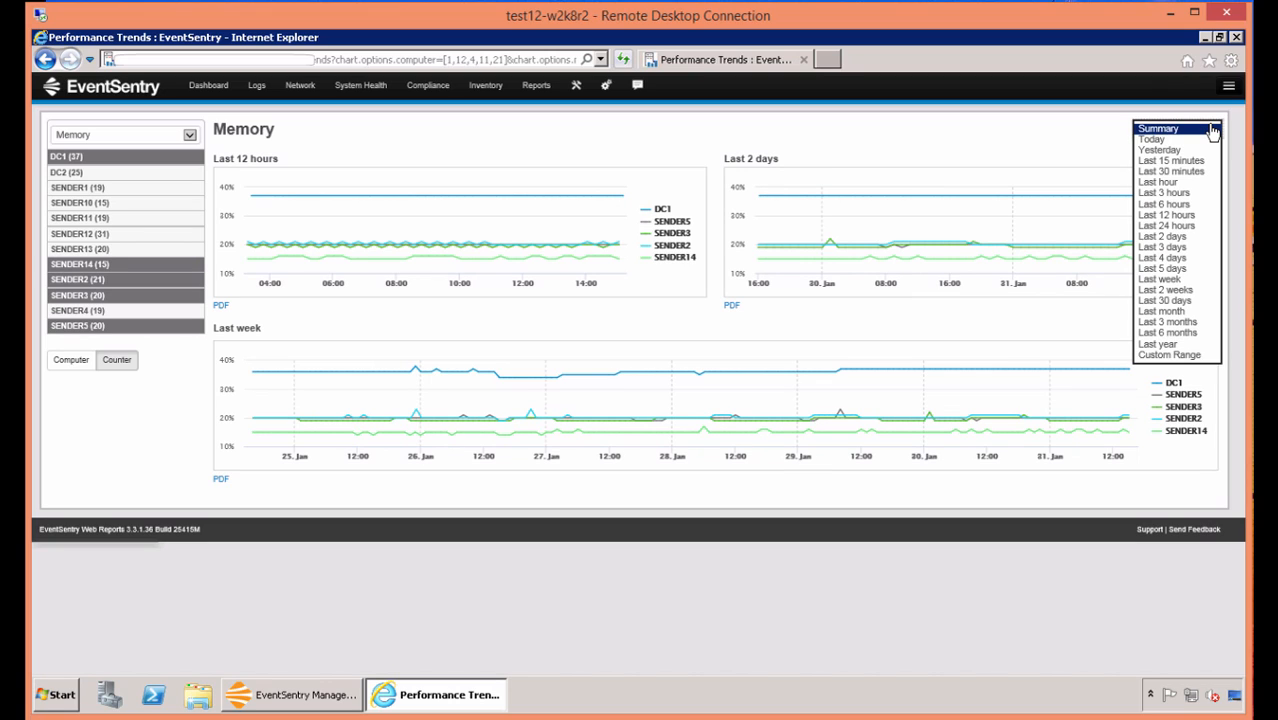
pyautogui.click(1175, 228)
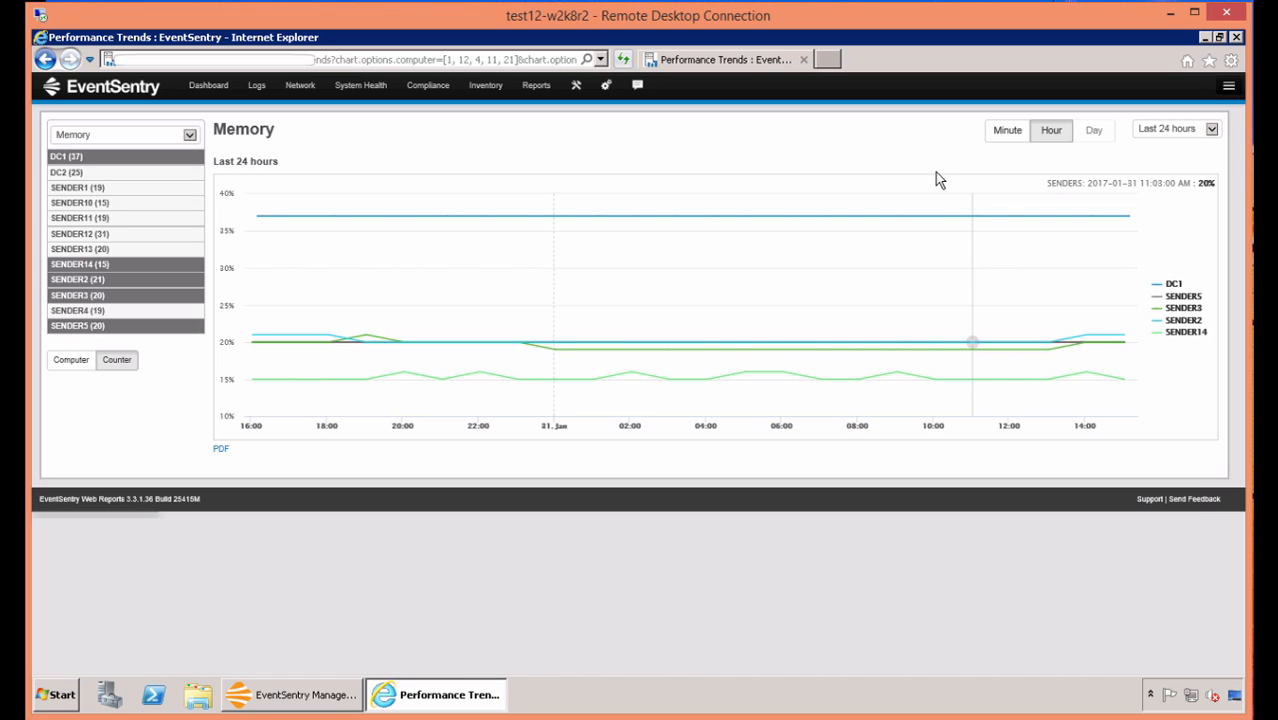
# Start saving the Memory trend as a Production report, with "Memory use over 24hrs" as both name and description.
pyautogui.click(1229, 90)
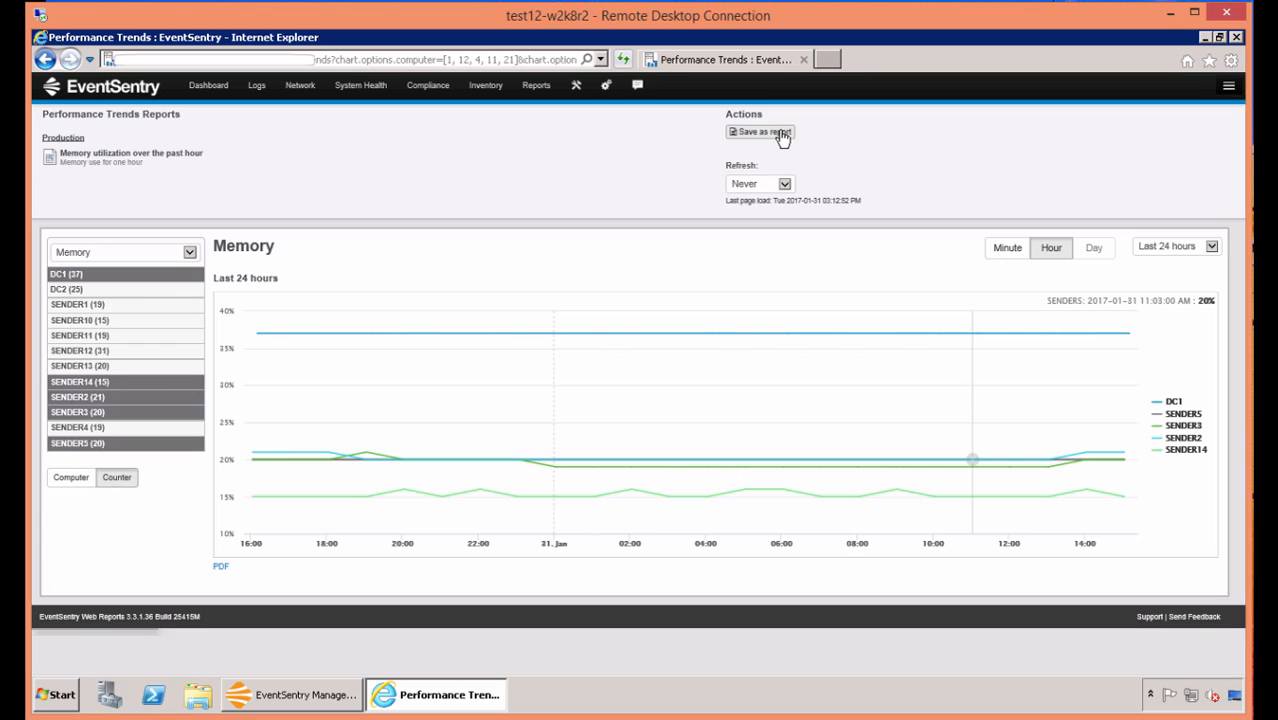
pyautogui.click(782, 136)
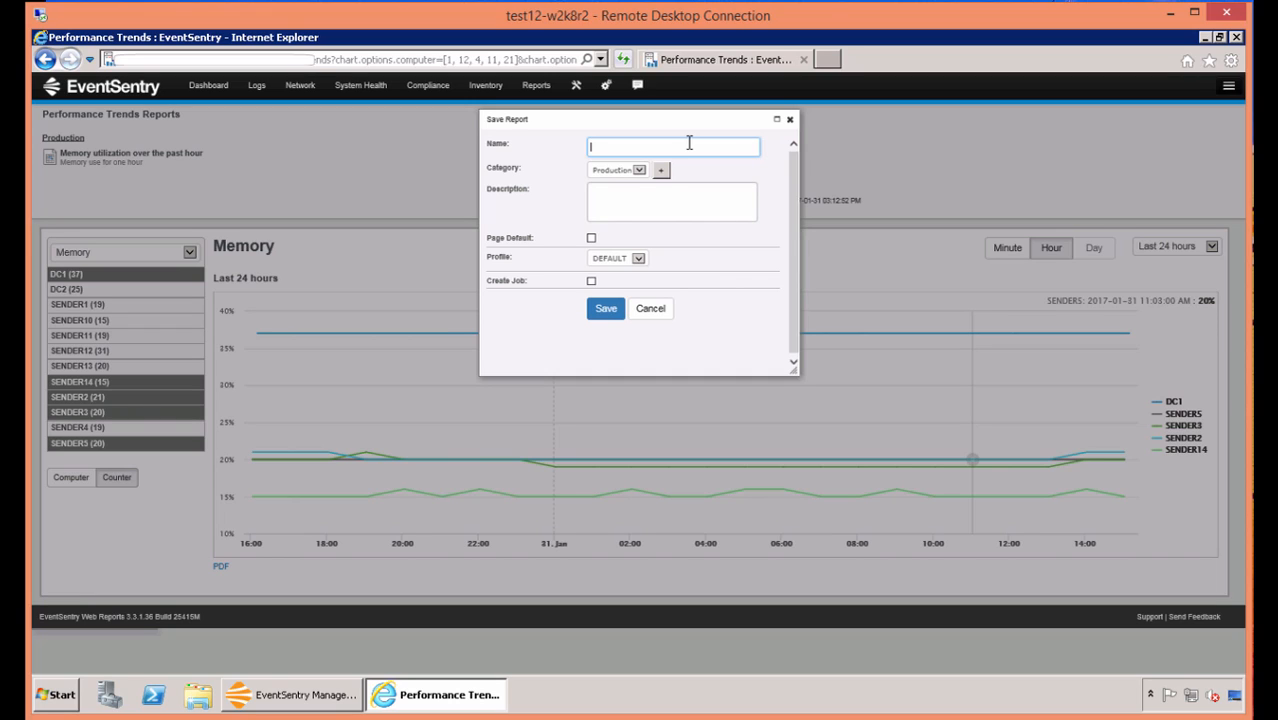
pyautogui.write('Memory use over 24hrs')
pyautogui.click(636, 283)
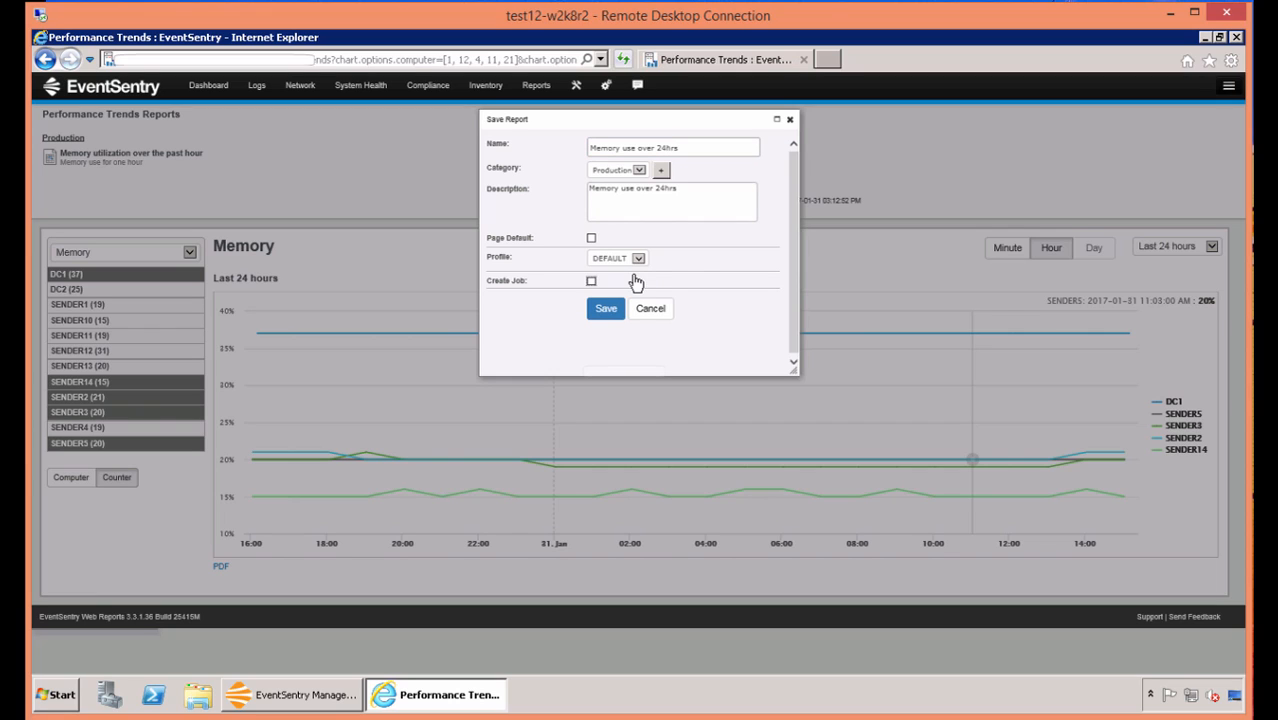
# Create a job for the report, keeping PDF as the format and Yes for sending empty reports.
pyautogui.click(591, 281)
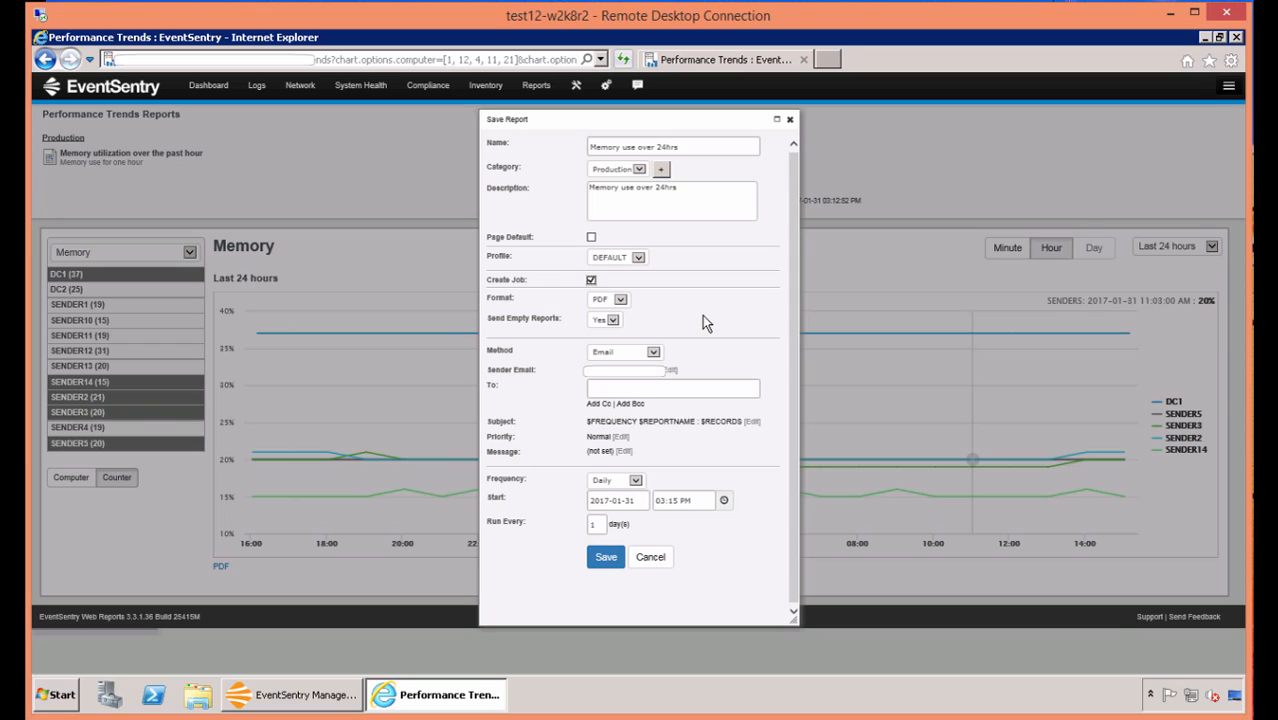
pyautogui.click(620, 299)
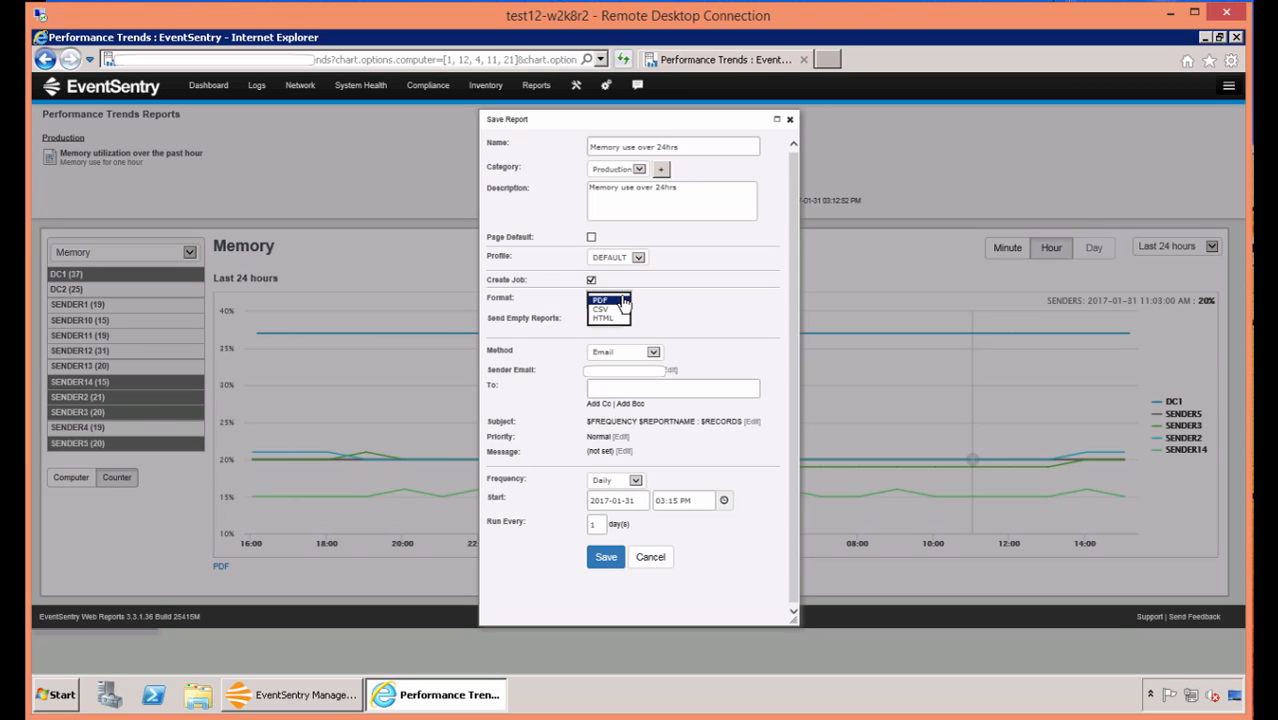
pyautogui.click(622, 300)
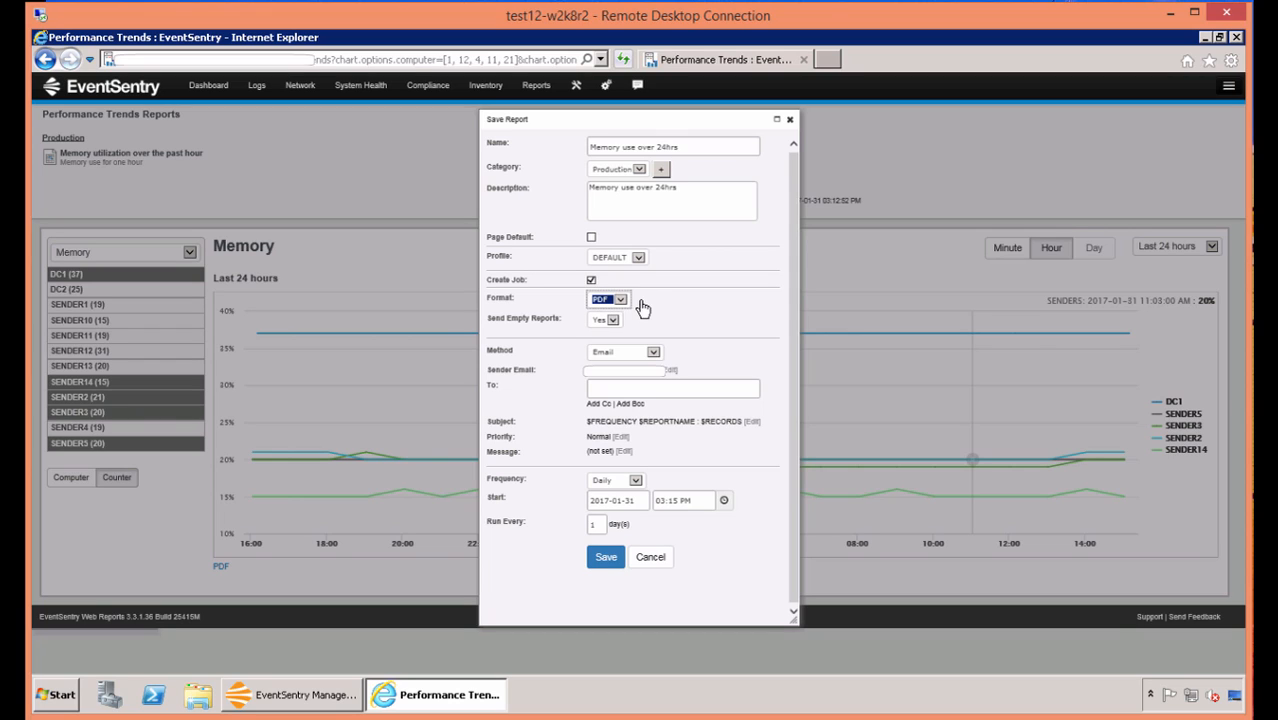
pyautogui.click(650, 313)
pyautogui.click(615, 322)
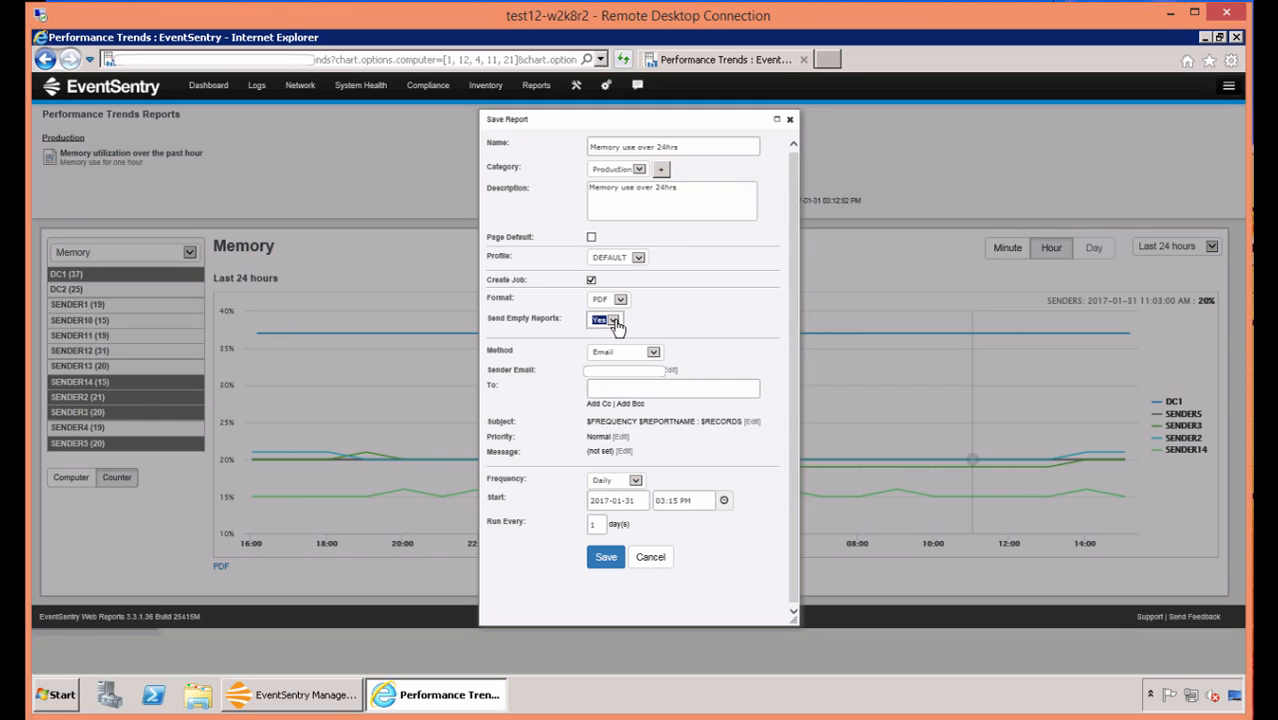
pyautogui.click(615, 322)
pyautogui.click(616, 321)
pyautogui.click(641, 328)
# Enter the recipient's e-mail address for the daily report job.
pyautogui.click(619, 391)
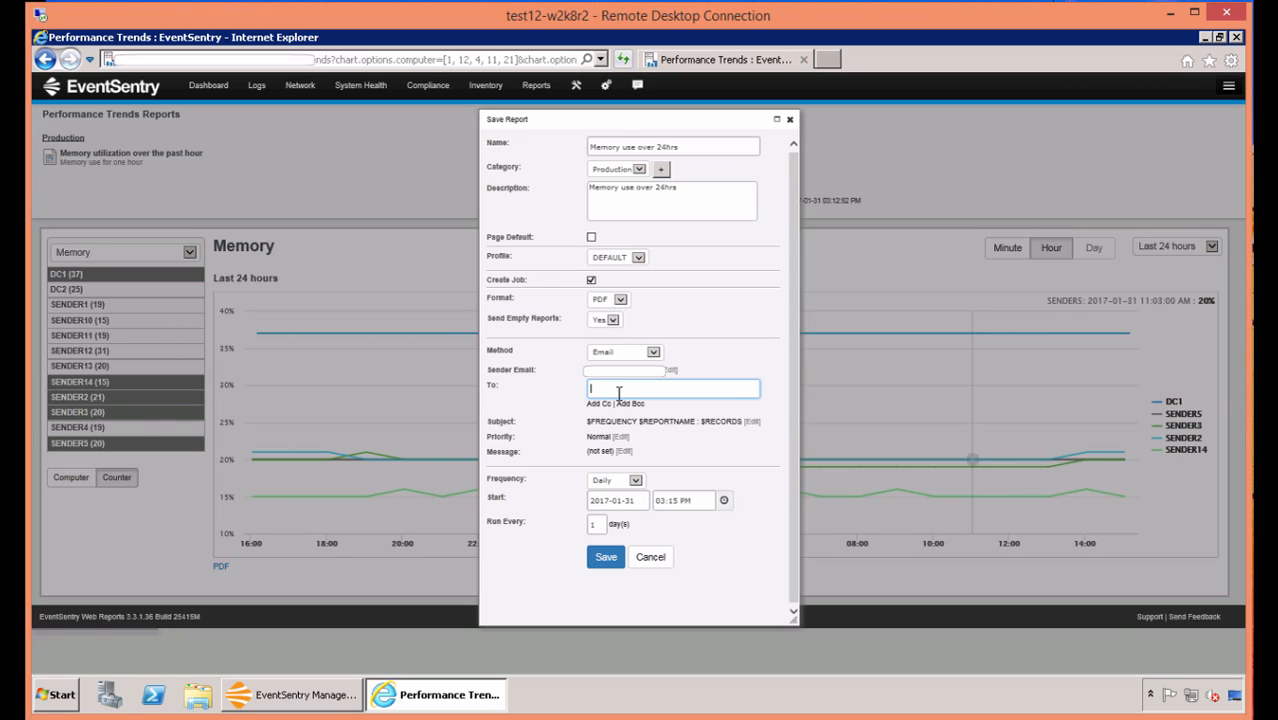
pyautogui.click(660, 487)
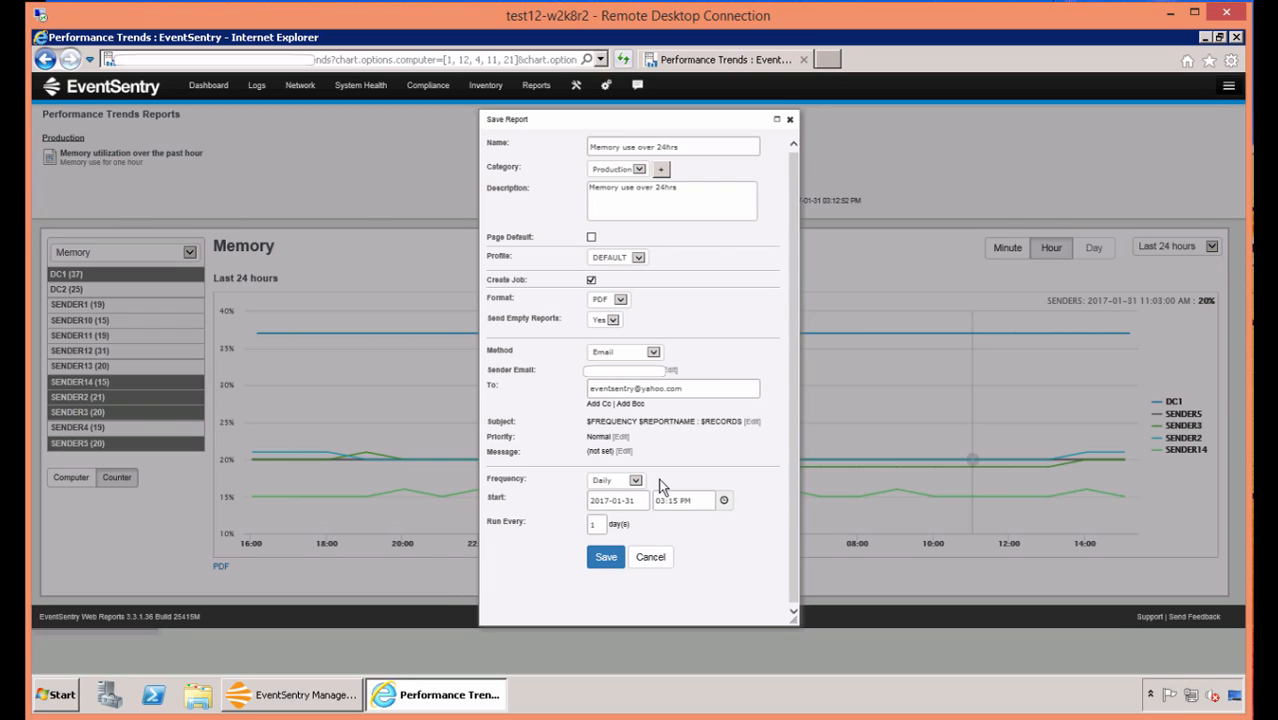
# Save the scheduled Memory report and open the list of saved reports.
pyautogui.click(610, 561)
pyautogui.click(608, 561)
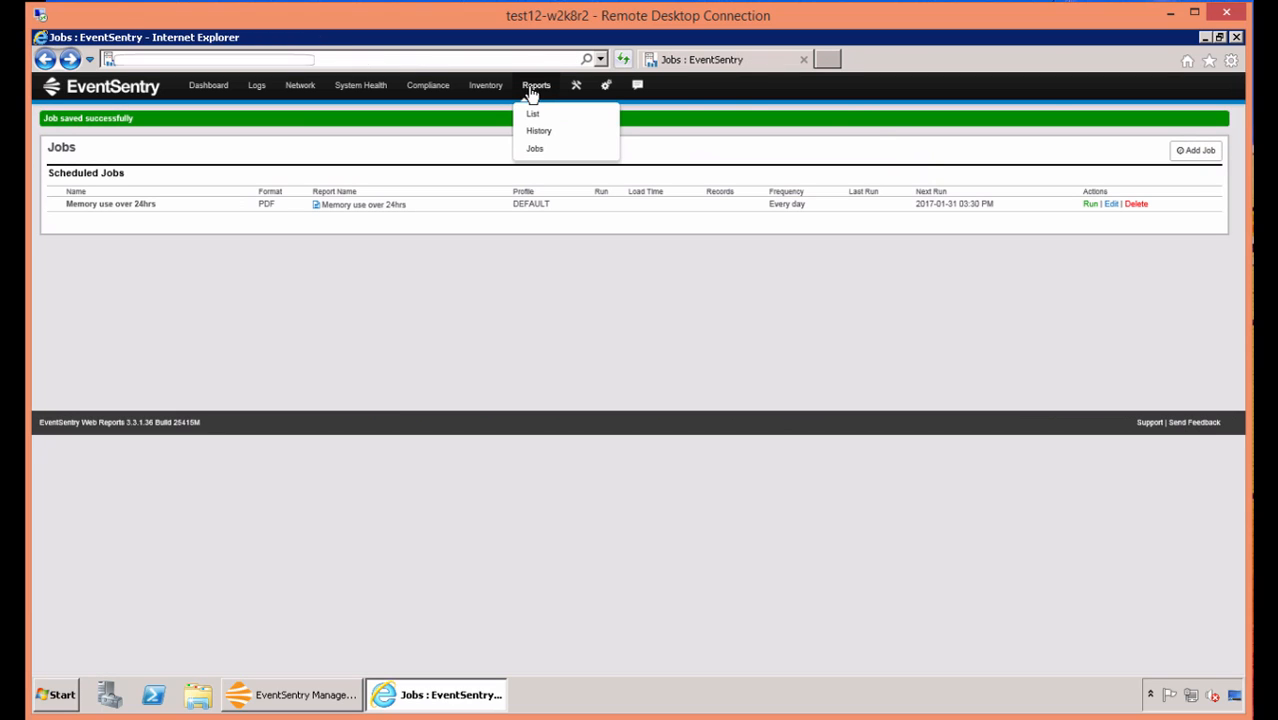
pyautogui.click(533, 92)
pyautogui.click(534, 116)
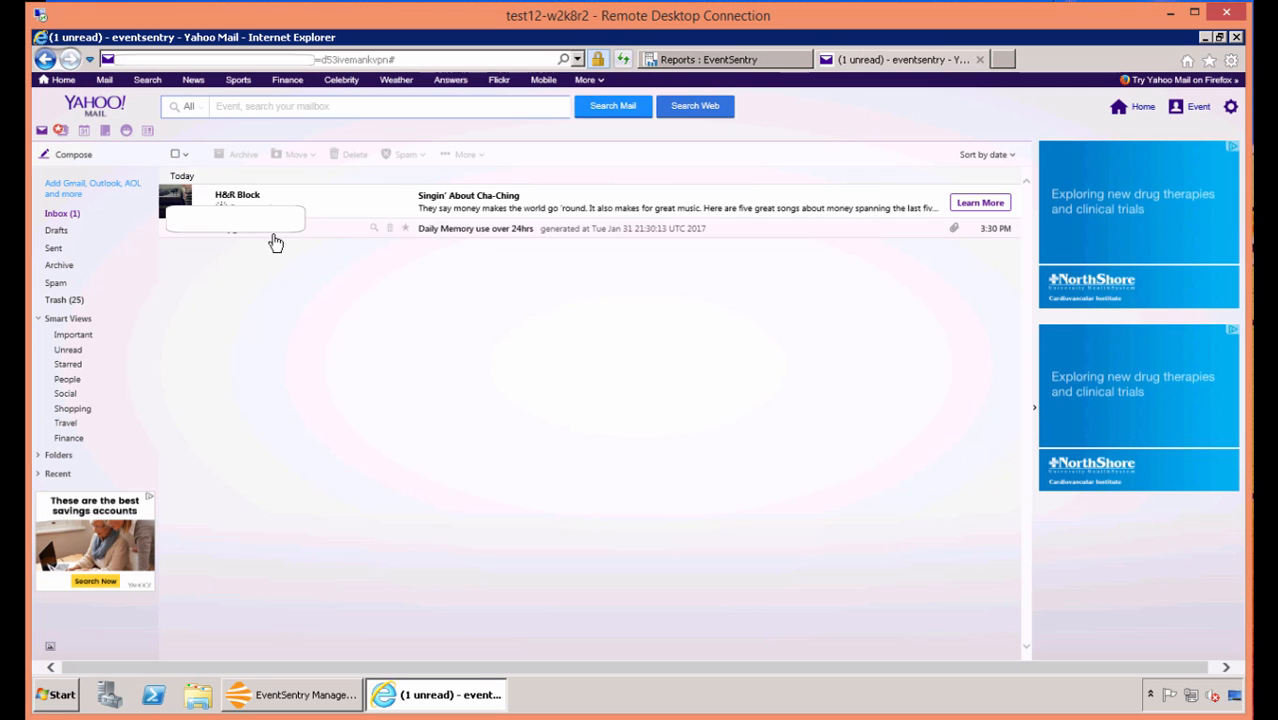
# In Yahoo Mail, open the PDF attached to the "Daily Memory use over 24hrs" message and enlarge it for viewing.
pyautogui.click(275, 238)
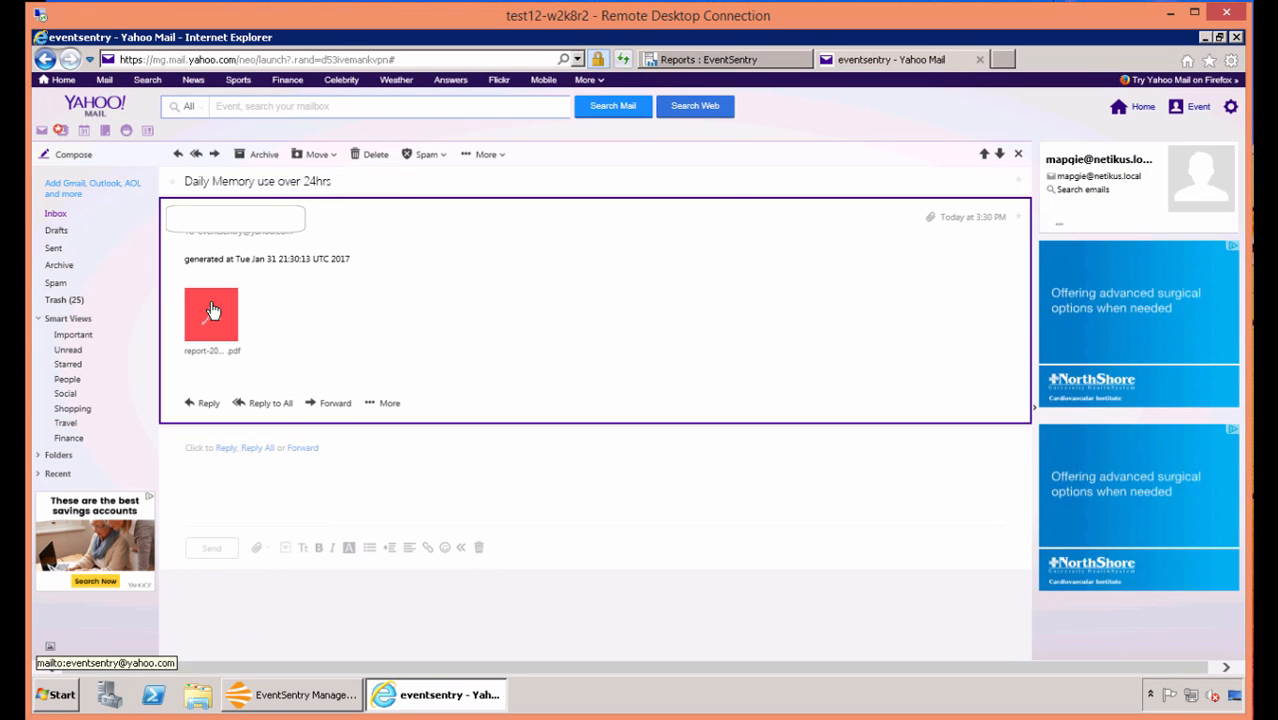
pyautogui.click(211, 312)
pyautogui.moveTo(836, 313)
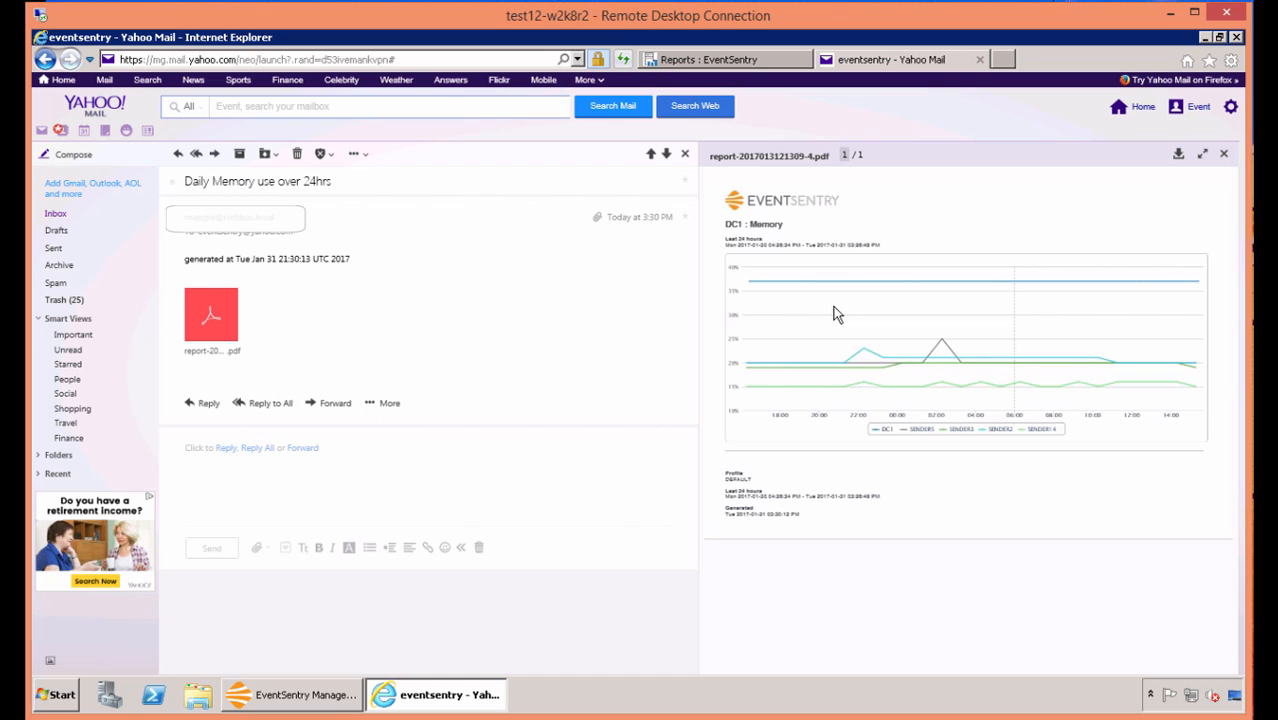
pyautogui.click(837, 314)
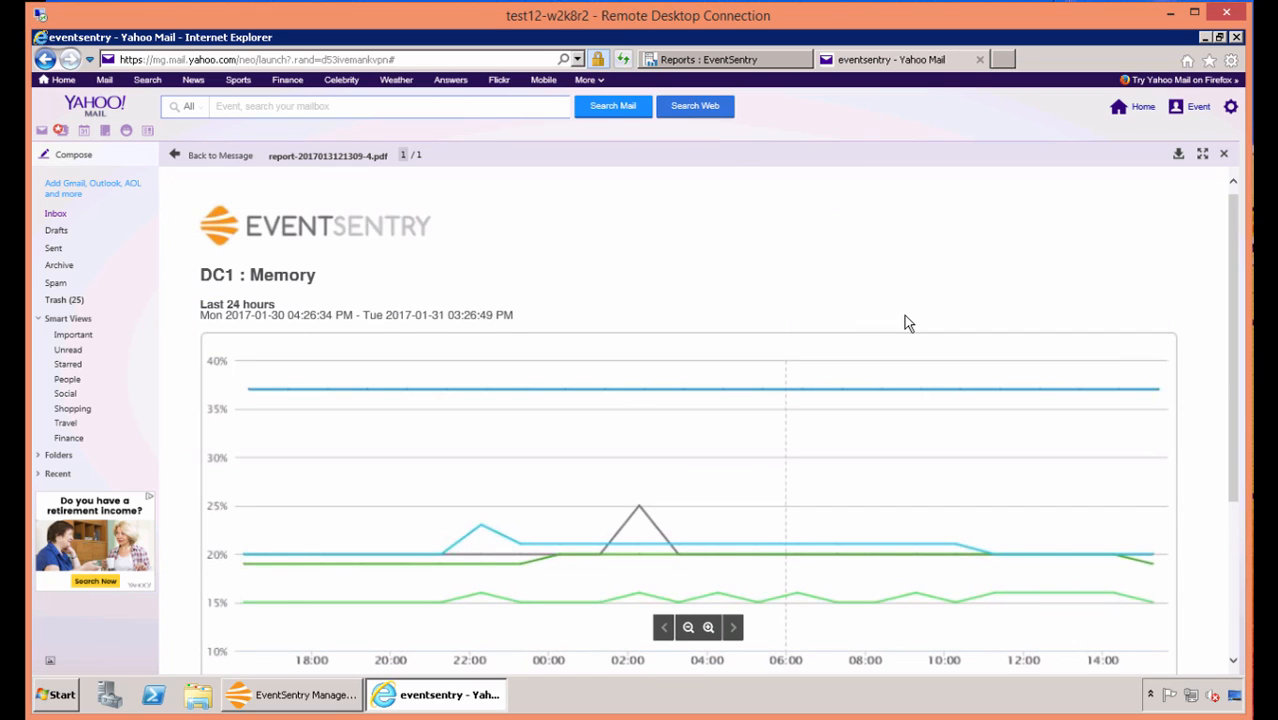